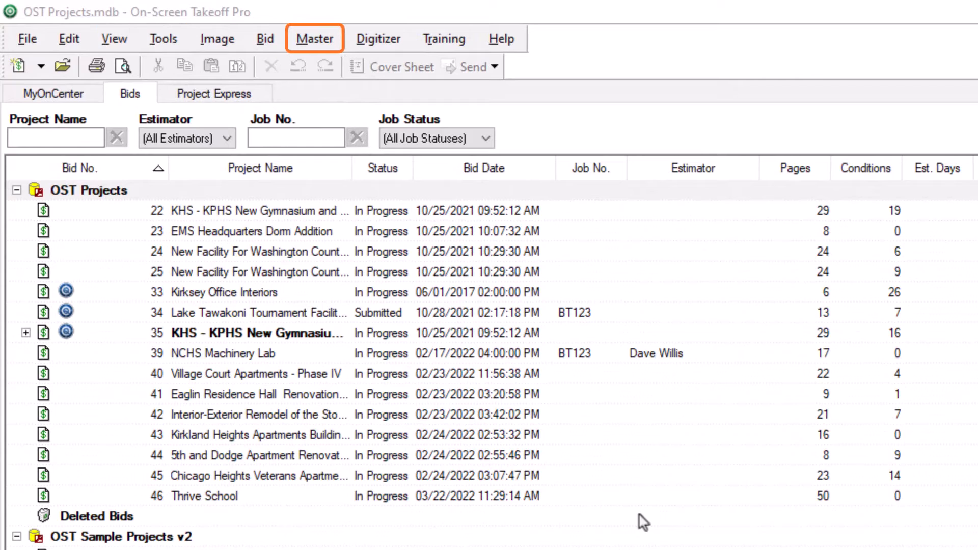
Create a new Area condition style named ACT 2x2 under type Ceilings in the Style Library
click(315, 38)
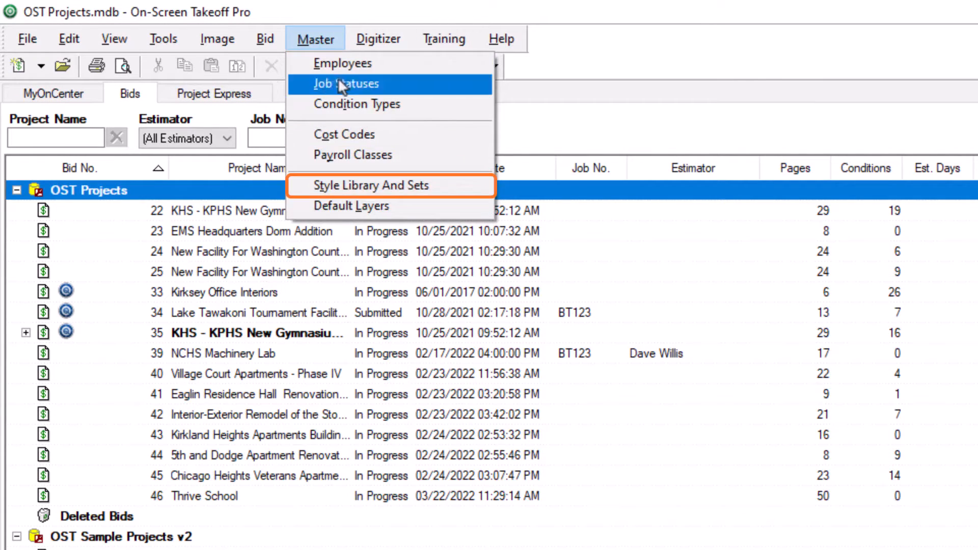
click(403, 185)
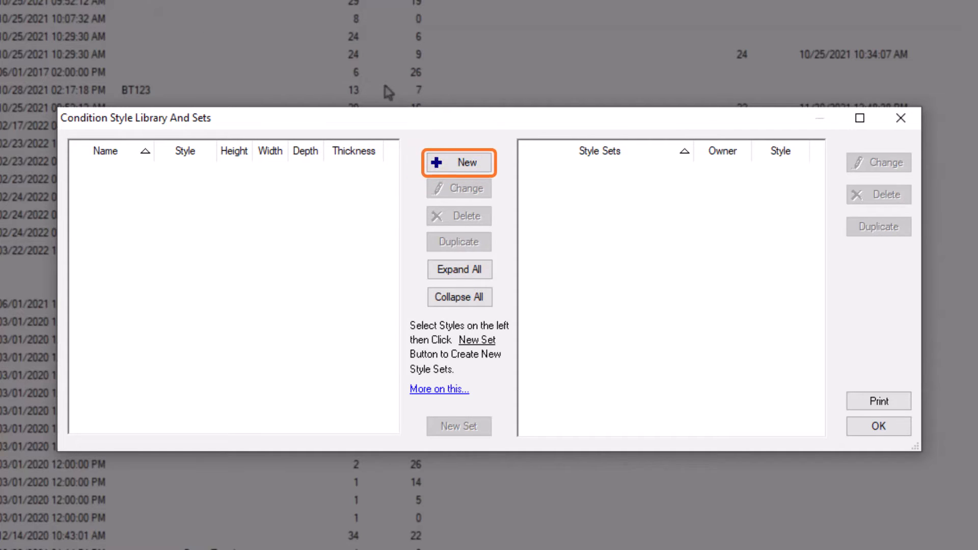
click(459, 162)
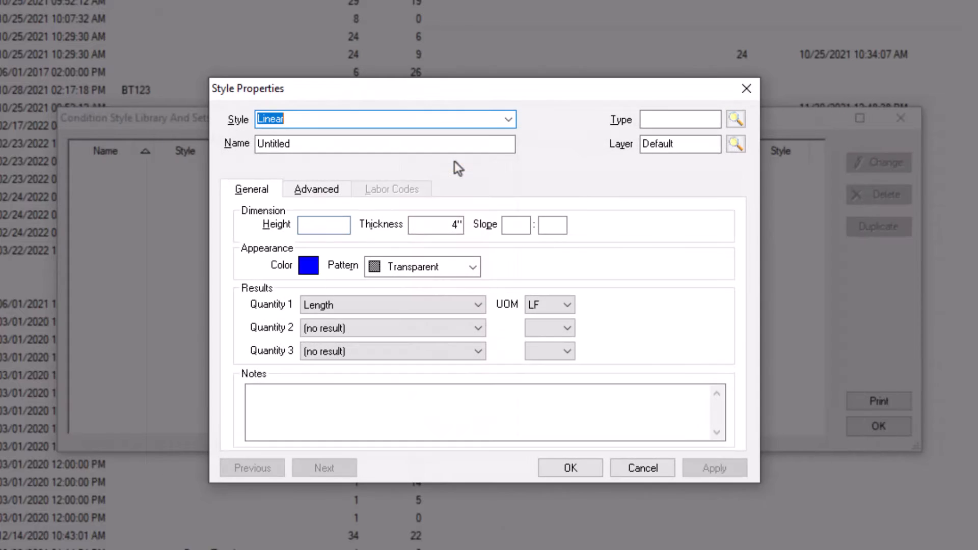
click(509, 119)
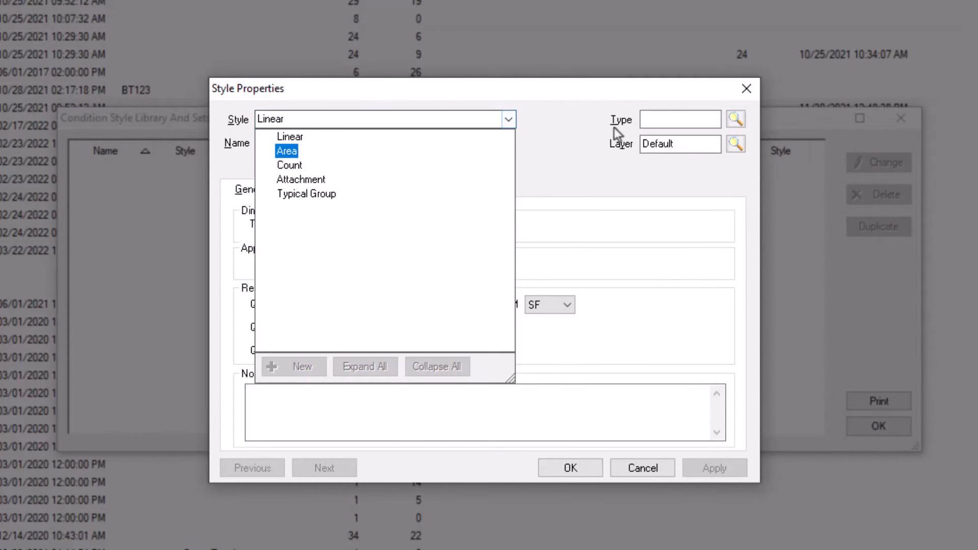
key(Return)
click(672, 119)
text(Ceilings)
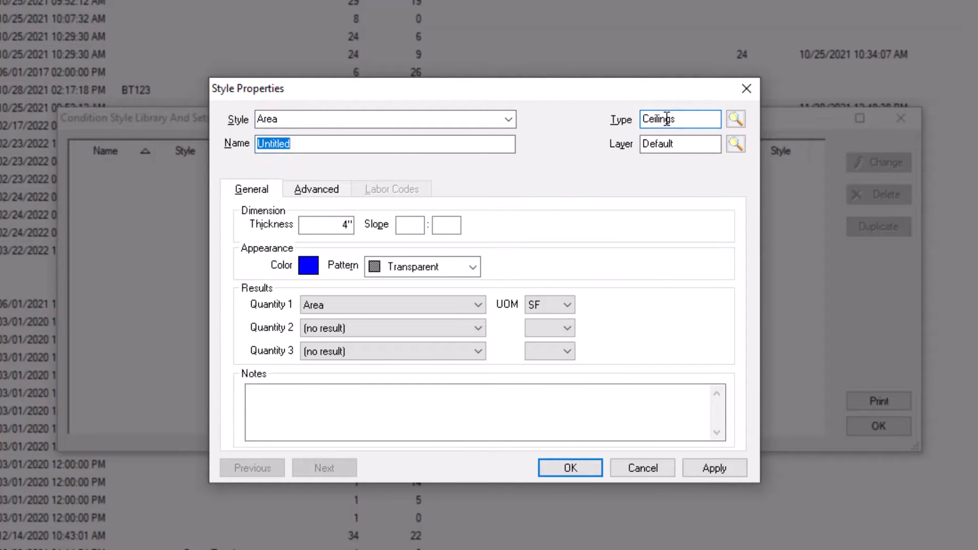
text(ACT 2)
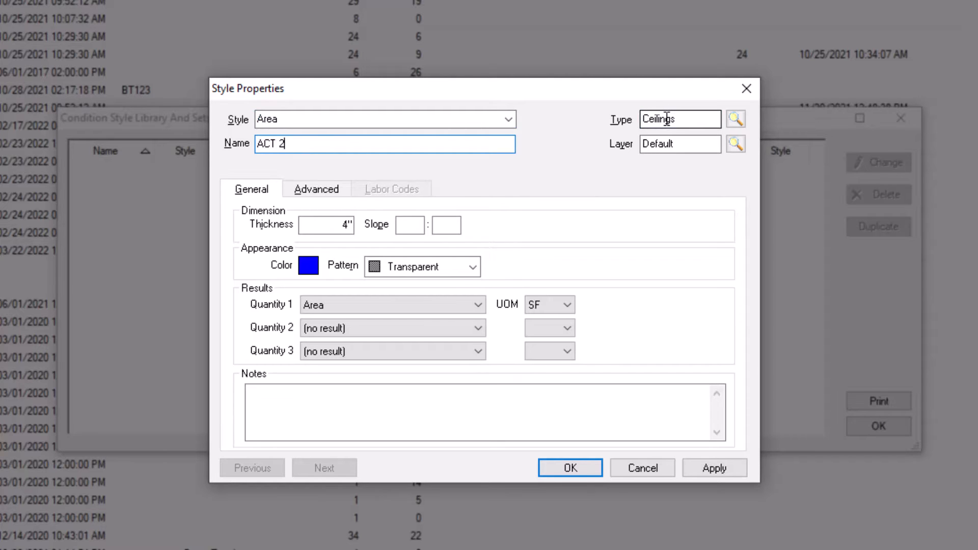
text(x2)
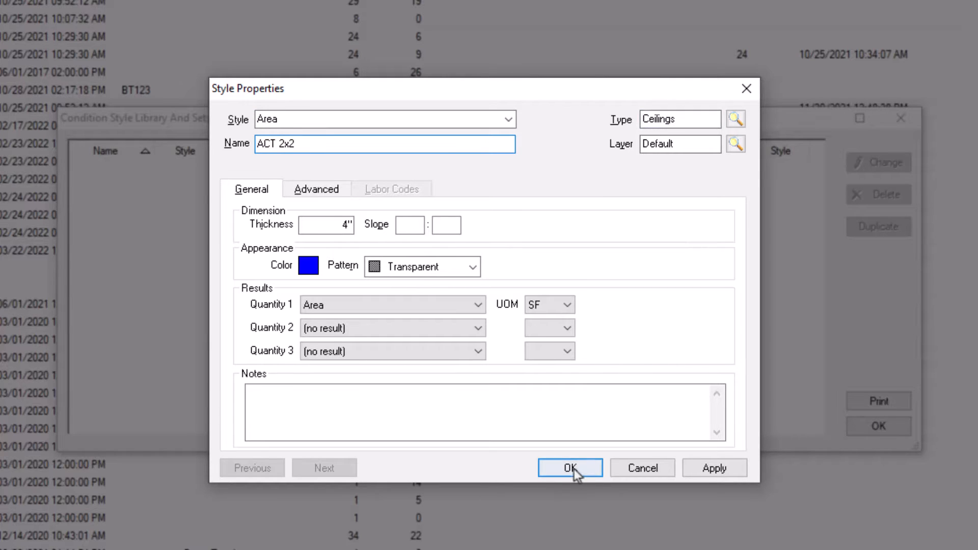
click(570, 467)
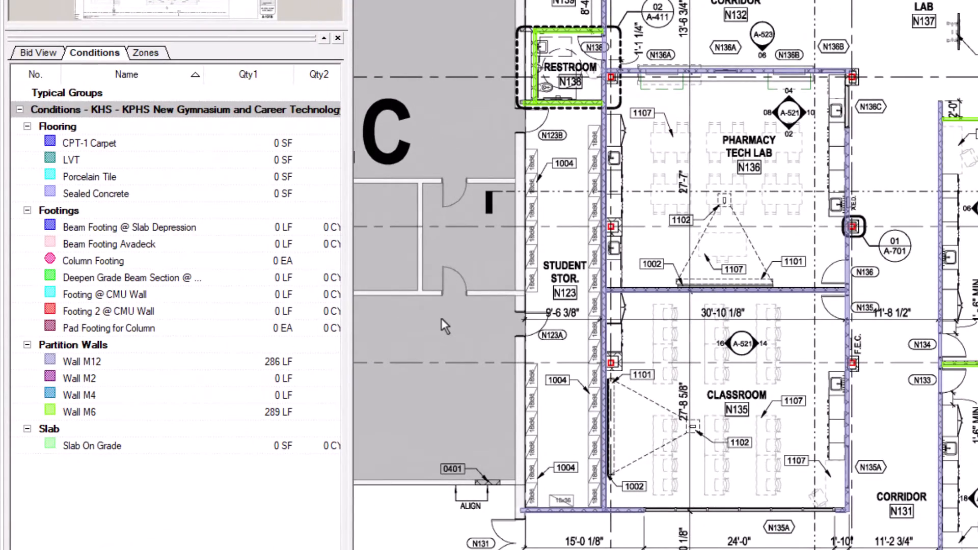
Select the seven footing conditions plus Slab On Grade in the KHS gymnasium bid
click(194, 229)
ctrl+click(178, 245)
ctrl+click(178, 261)
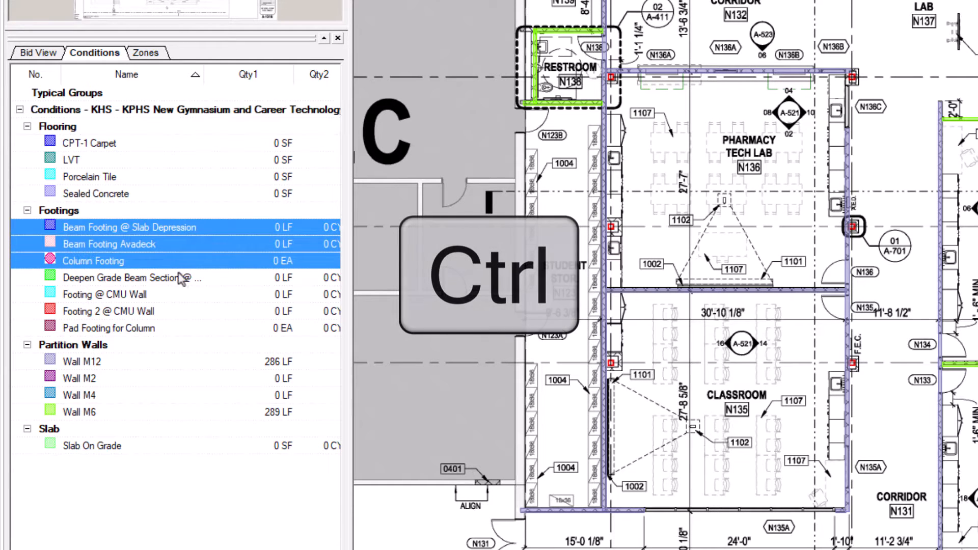
ctrl+click(174, 278)
ctrl+click(171, 295)
ctrl+click(164, 328)
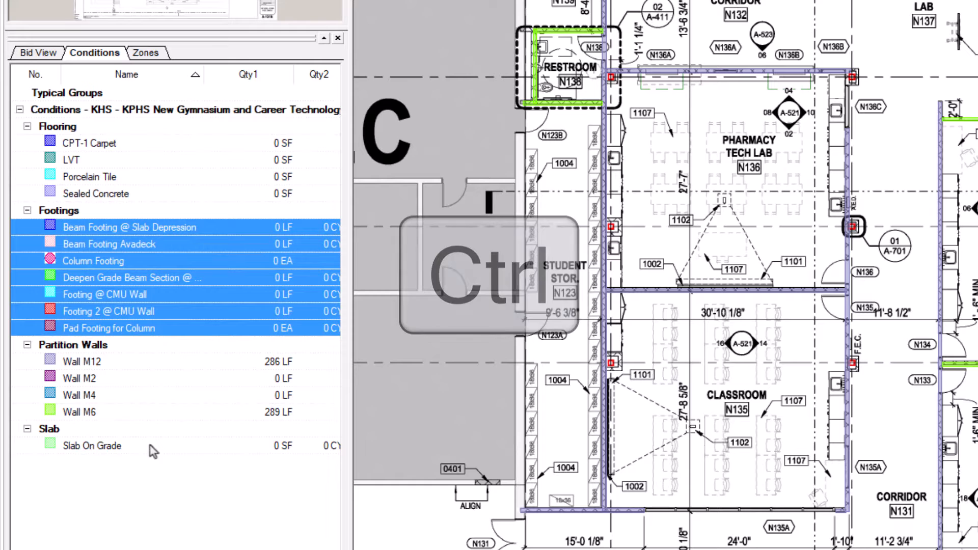
ctrl+click(150, 446)
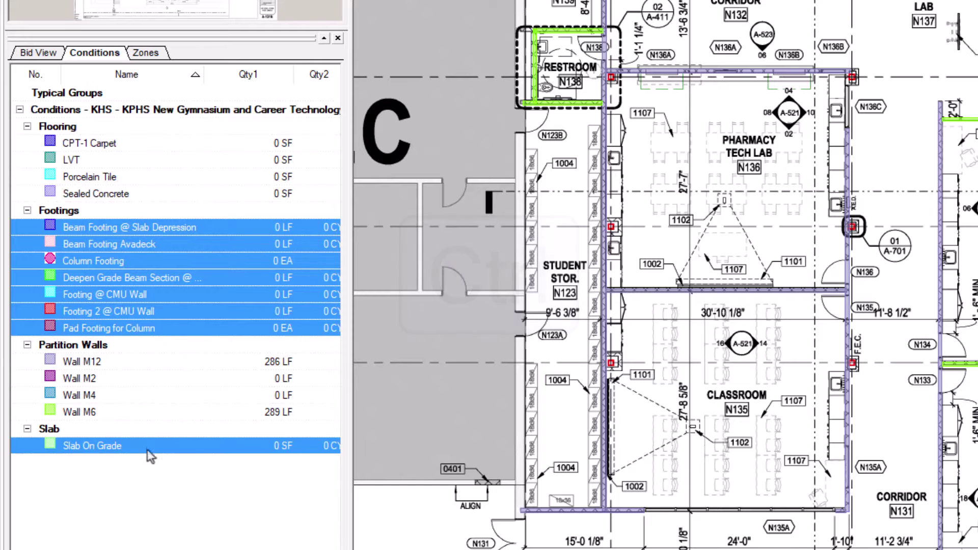
Save the eight selected conditions to the style library
right_click(245, 289)
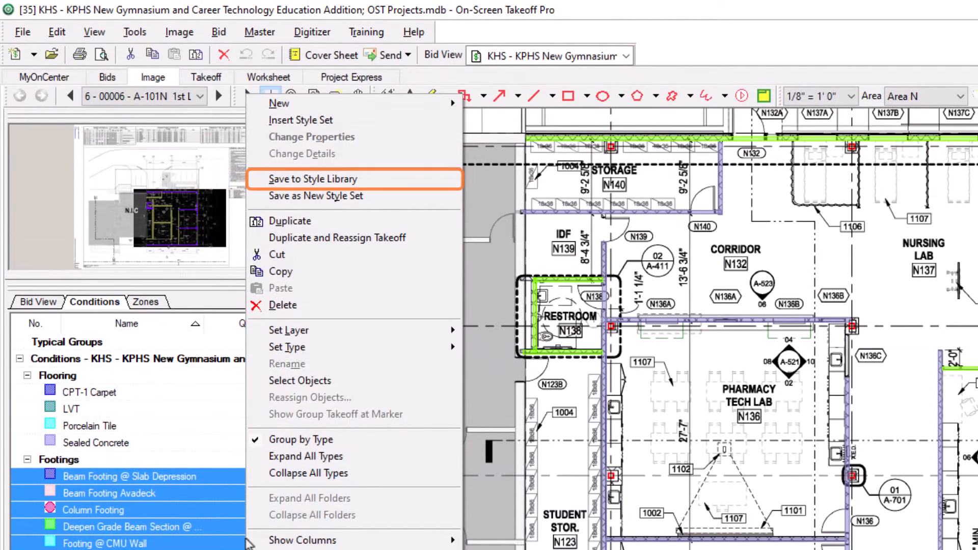
click(329, 179)
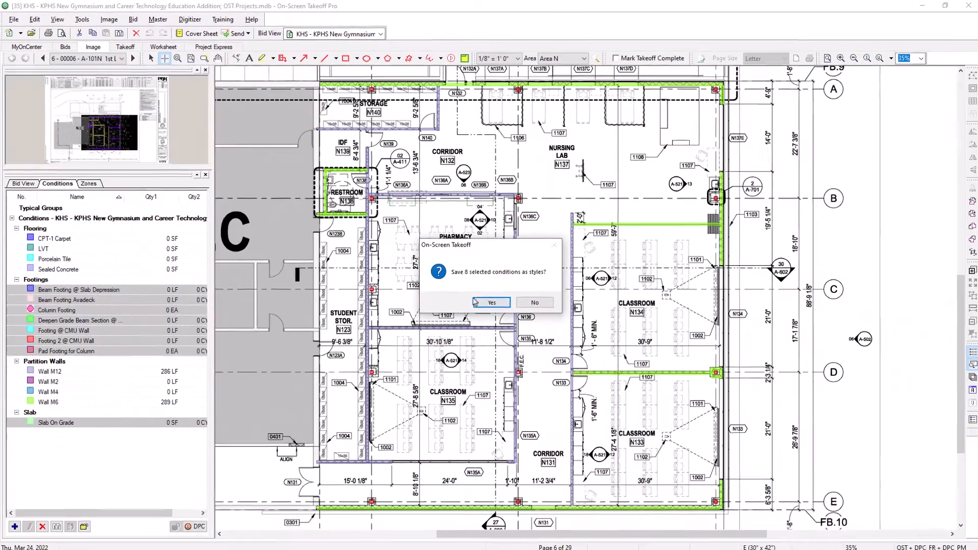
click(491, 303)
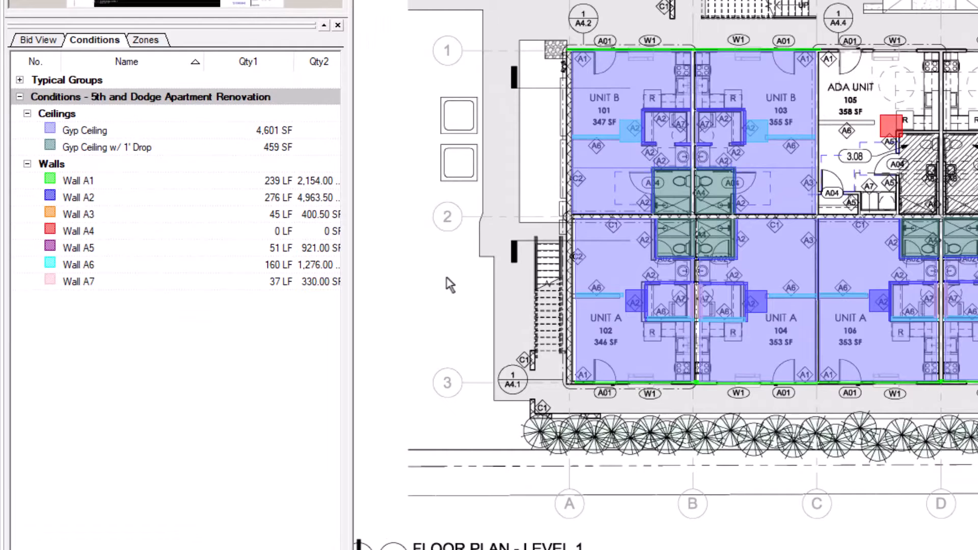
Select Gyp Ceiling through Wall A7 and save the nine conditions as a new style set
click(145, 130)
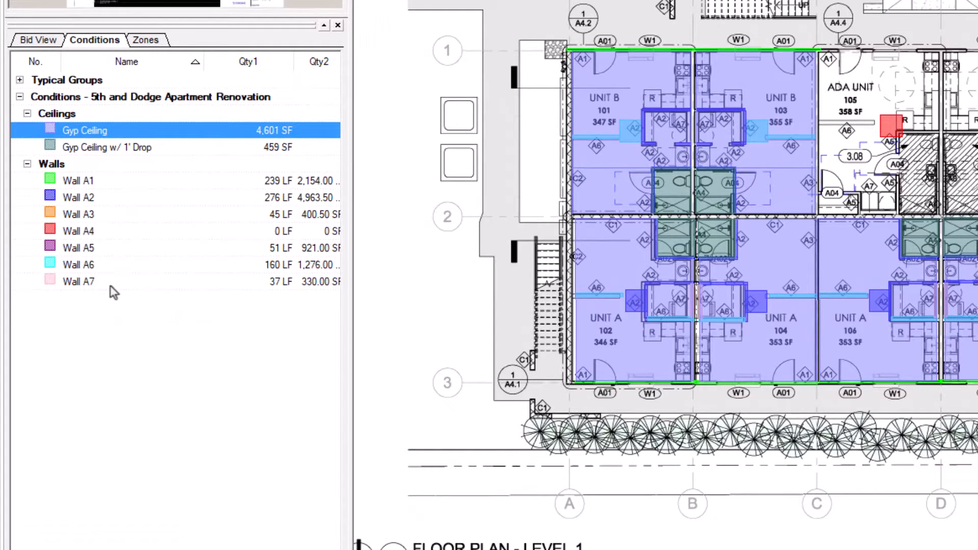
shift+click(111, 286)
right_click(129, 231)
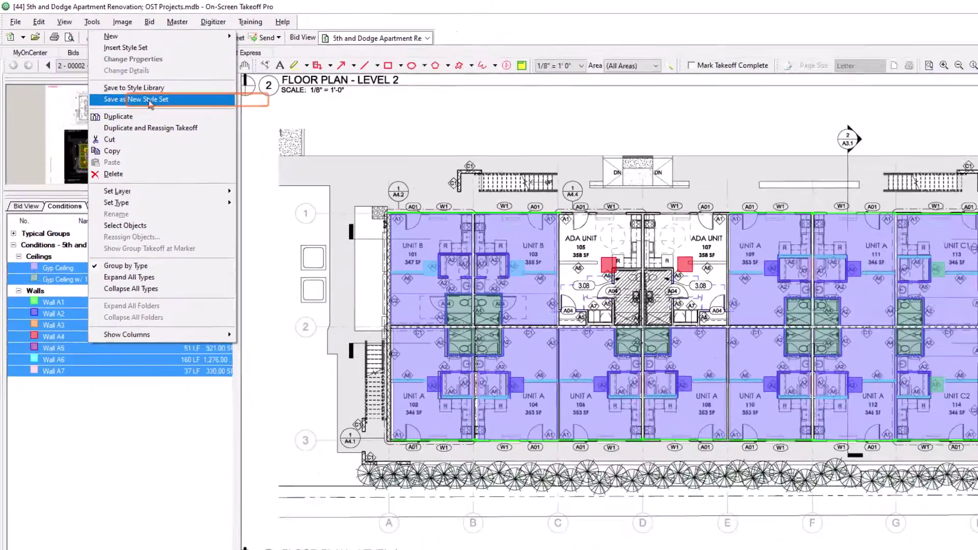
click(131, 100)
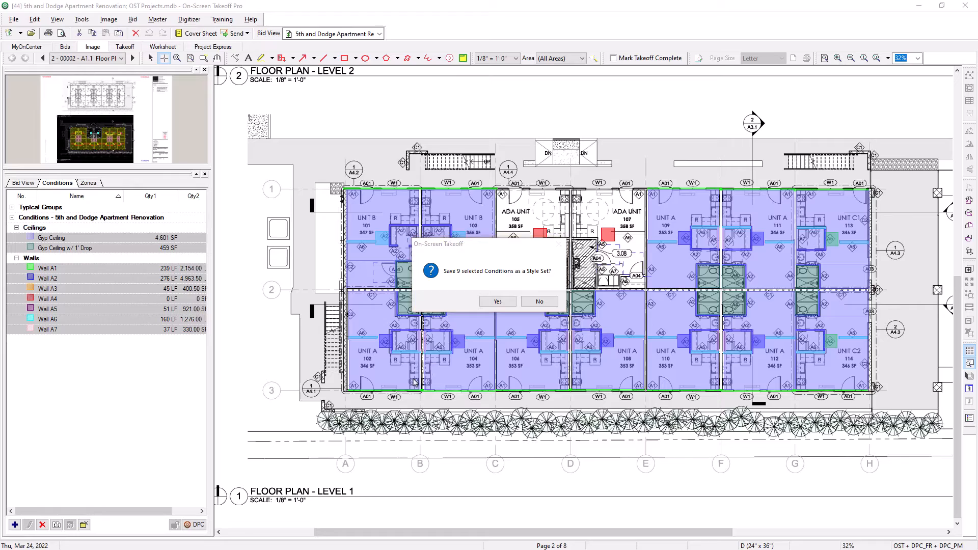
click(497, 301)
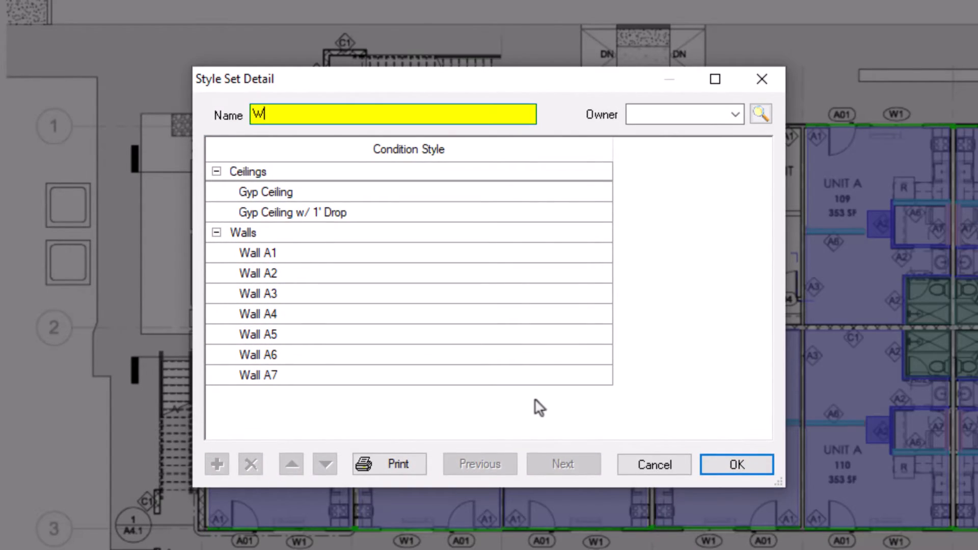
text(Walls & Ceil)
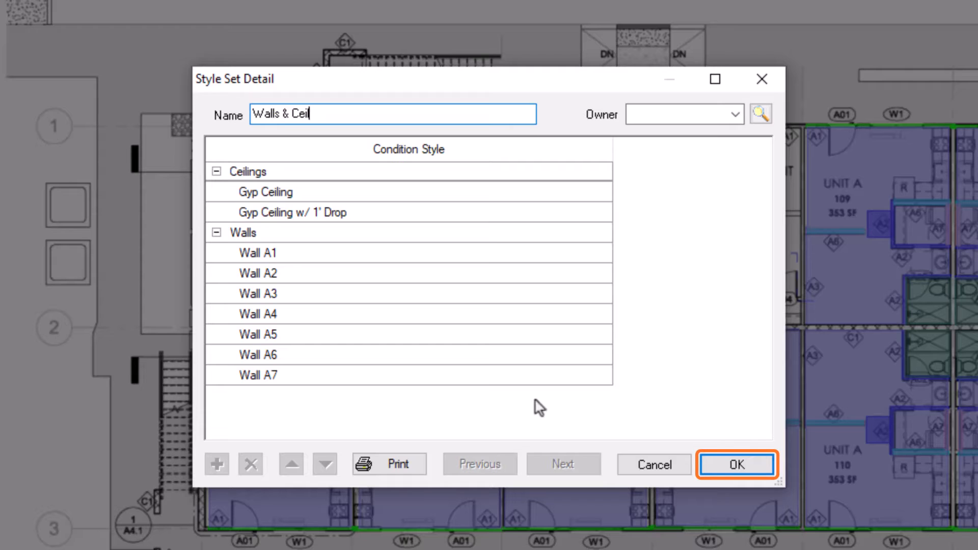
text(ings)
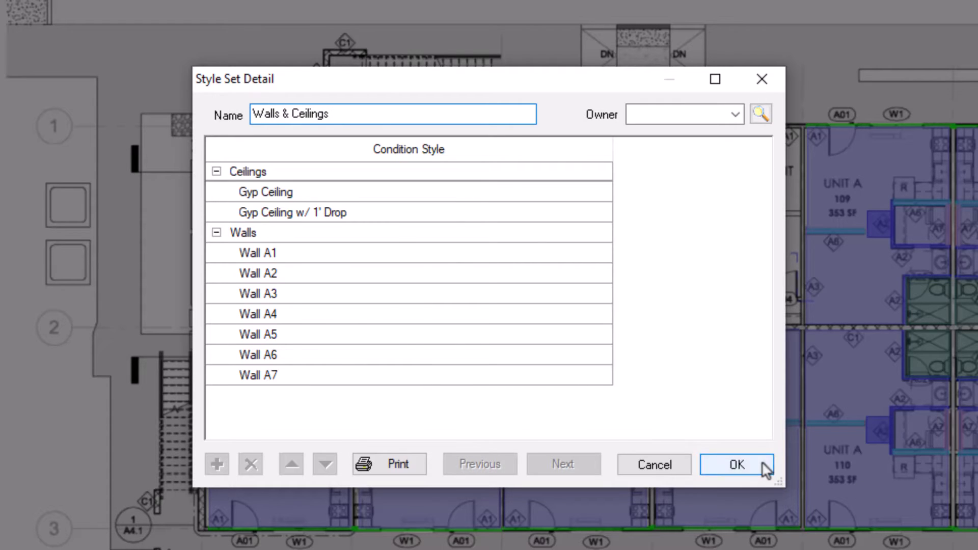
Name the new style set Walls & Ceilings and confirm it
click(762, 463)
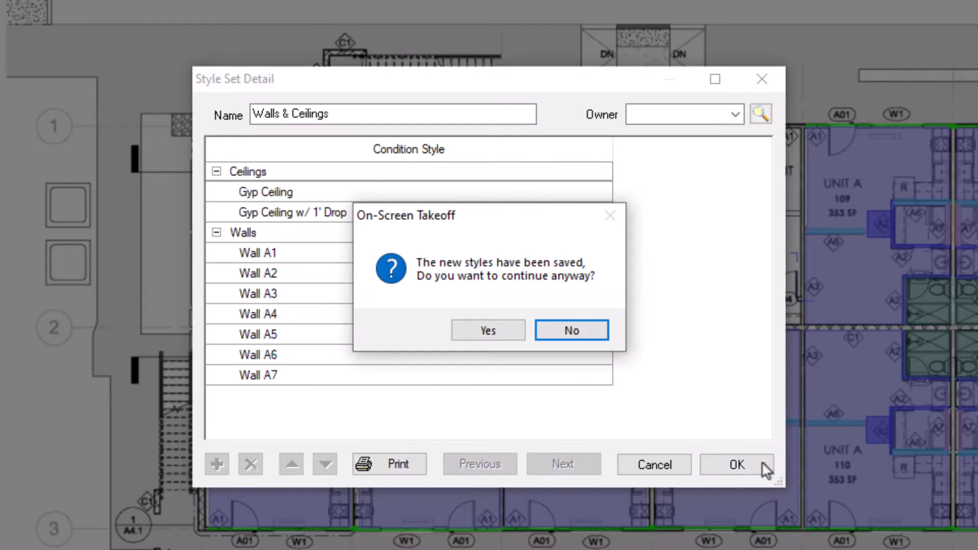
click(488, 330)
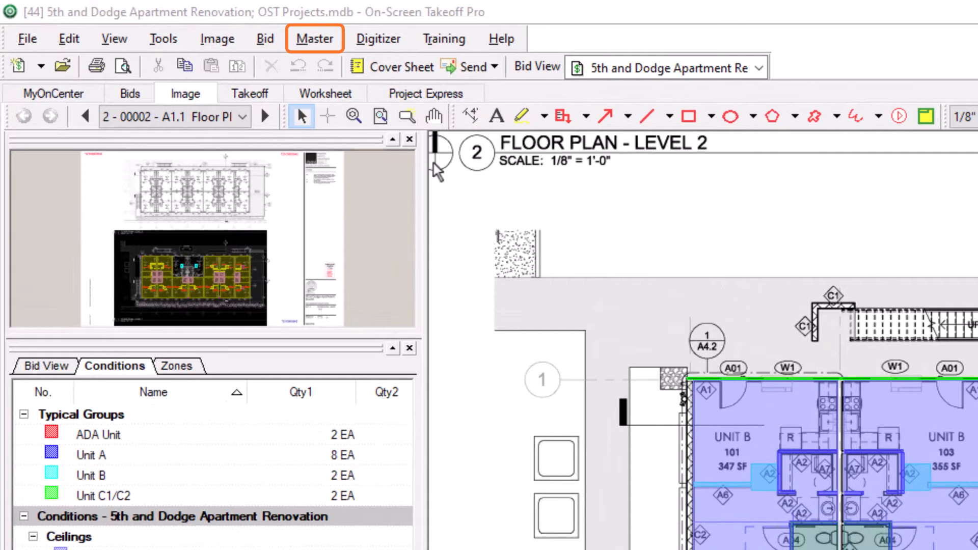
Select all the footing styles under Footings in the Style Library
click(315, 38)
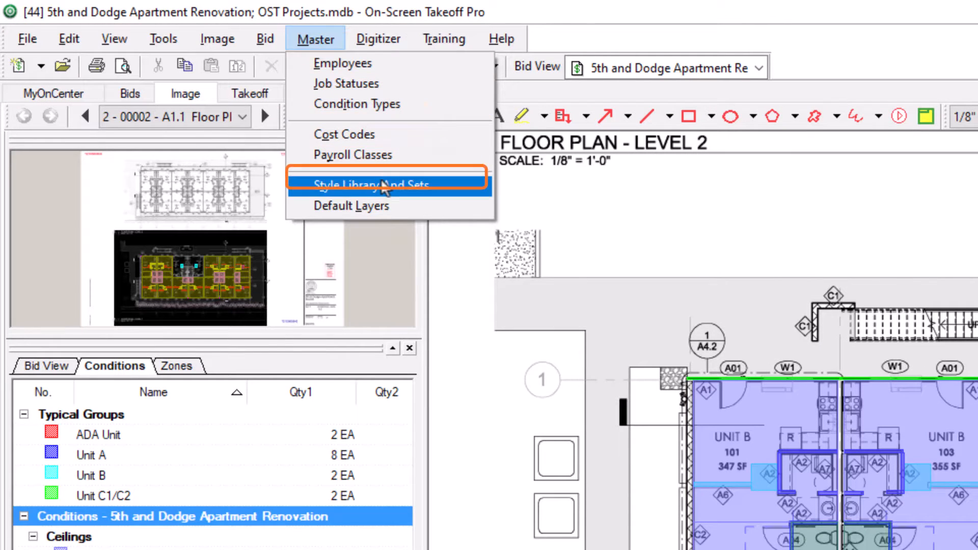
click(371, 185)
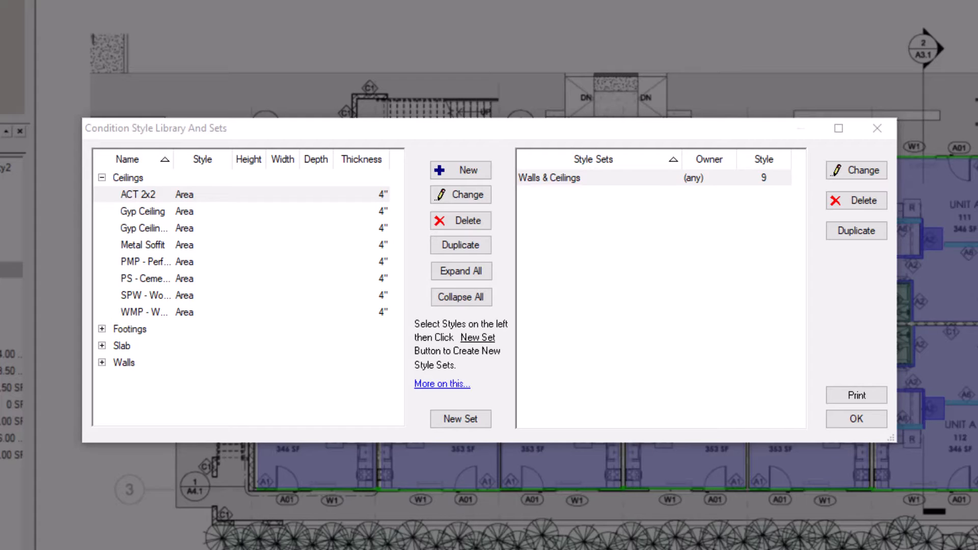
click(102, 329)
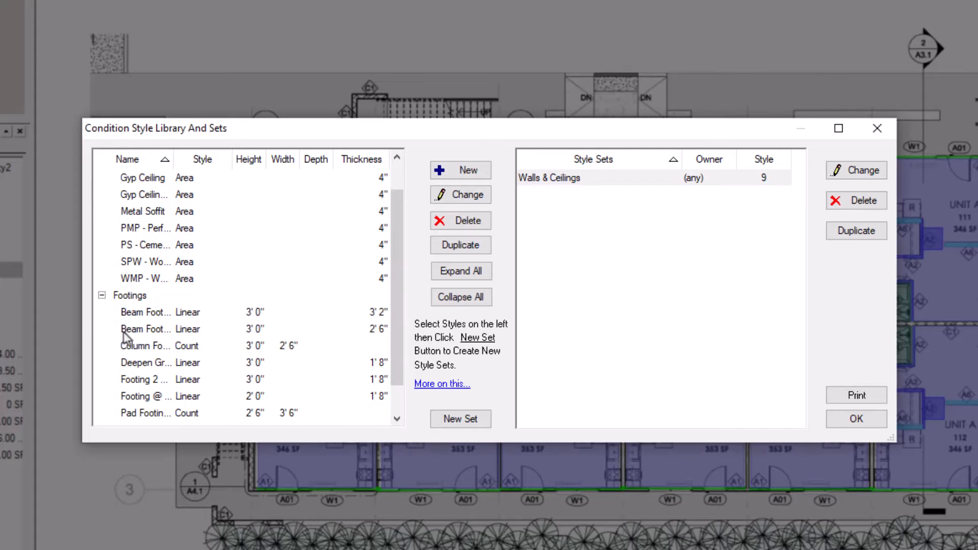
mouse_move(140, 314)
mouse_down()
mouse_move(137, 414)
mouse_move(146, 382)
mouse_up()
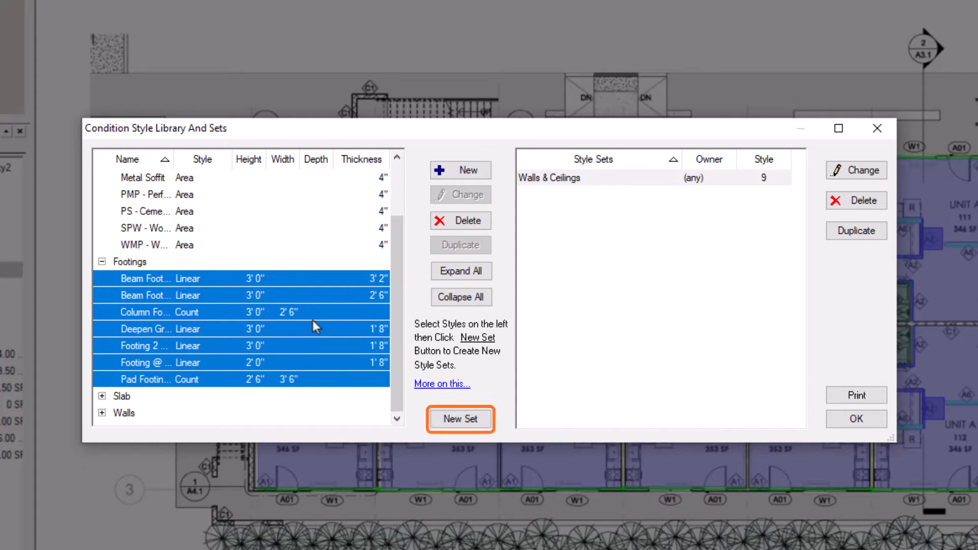
Save them as a new style set named Common Concrete Footings
click(461, 419)
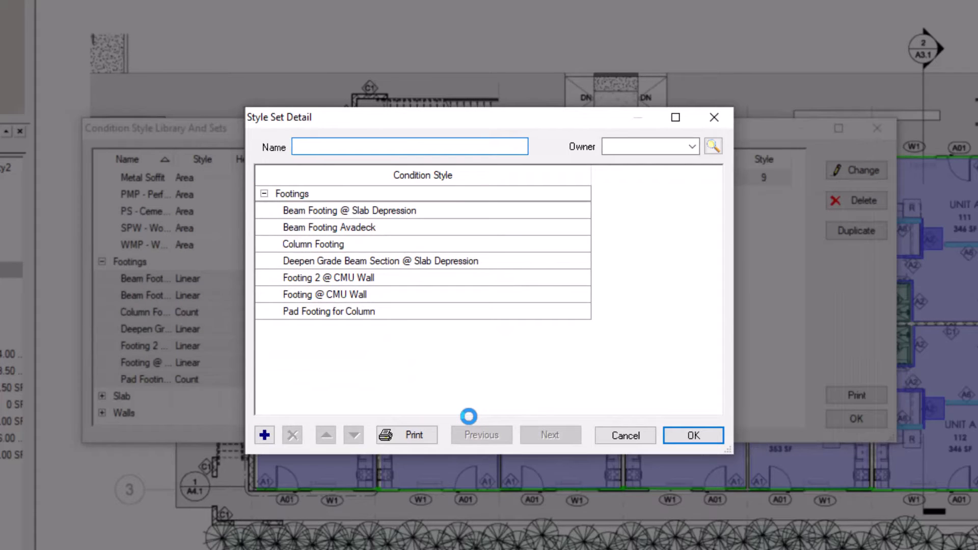
text(Common Conc)
text(rete Footings)
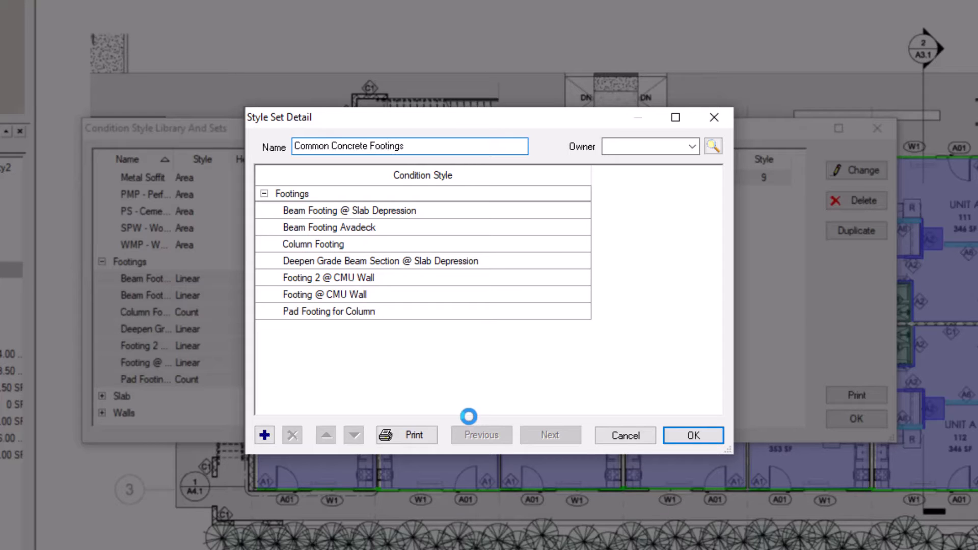
click(692, 436)
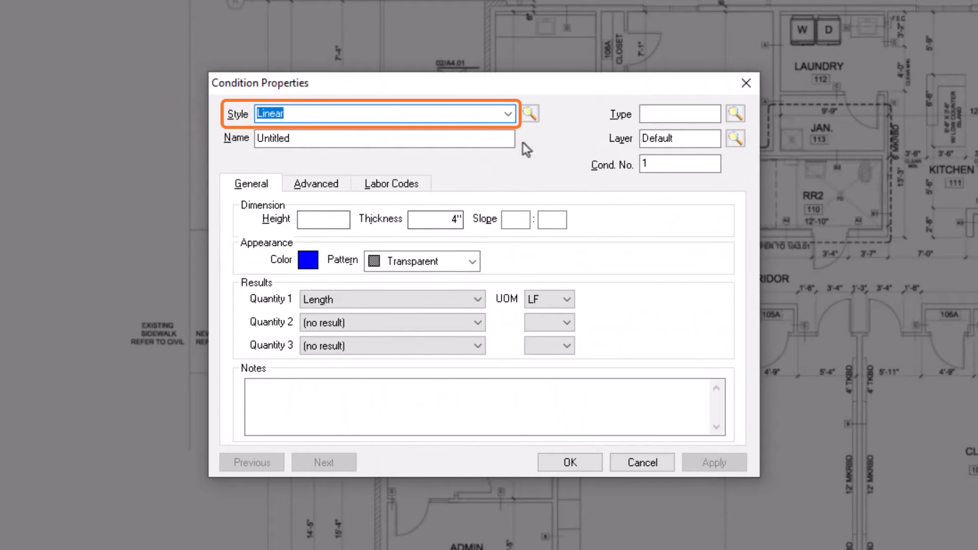
Base the new condition on the Wall A1 library style and close its properties
click(509, 114)
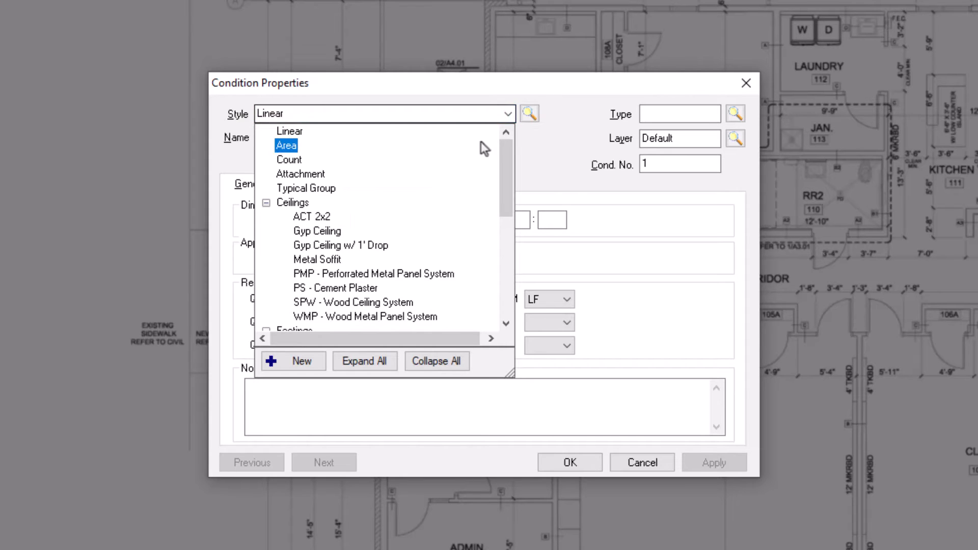
scroll(433, 248, down, 3)
scroll(433, 247, down, 3)
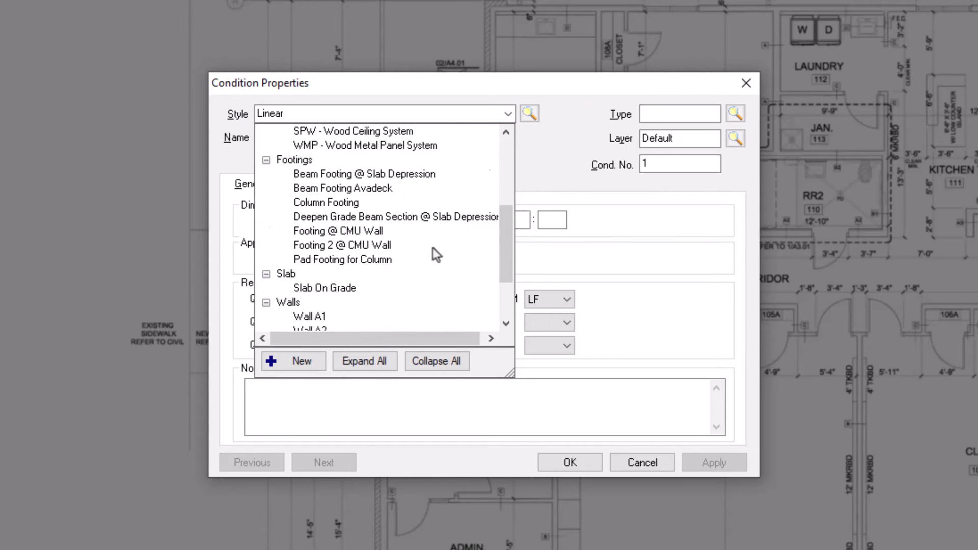
scroll(433, 247, down, 3)
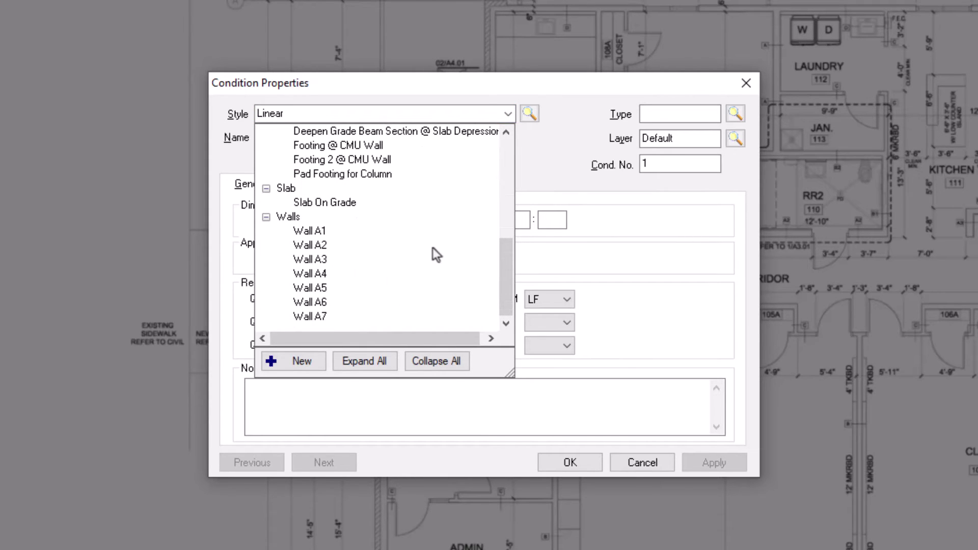
click(315, 233)
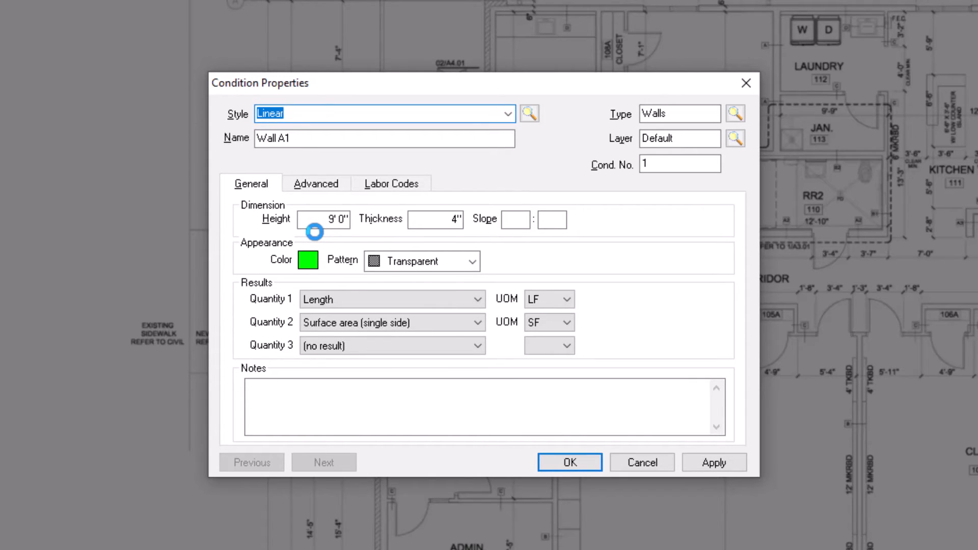
click(569, 463)
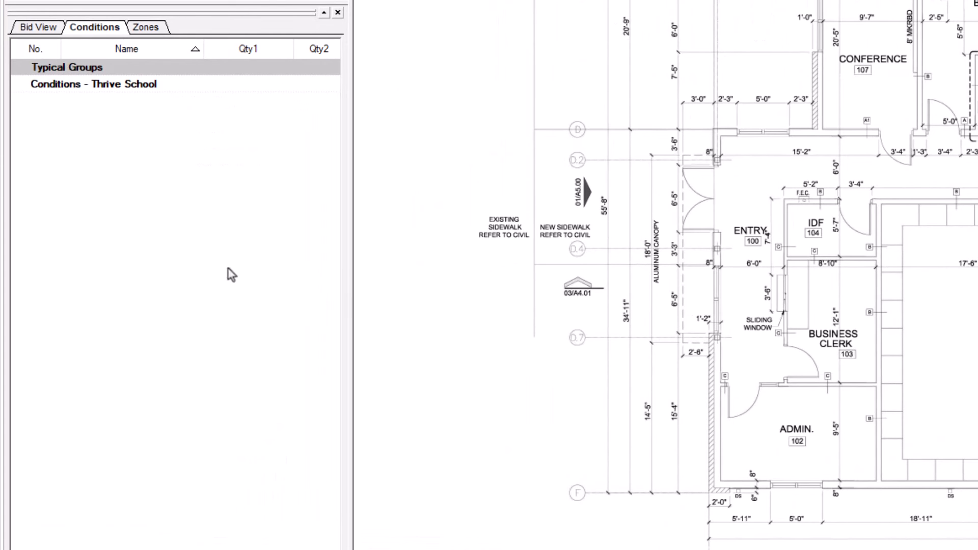
Insert the Walls & Ceilings style set into the Thrive School conditions list
right_click(166, 236)
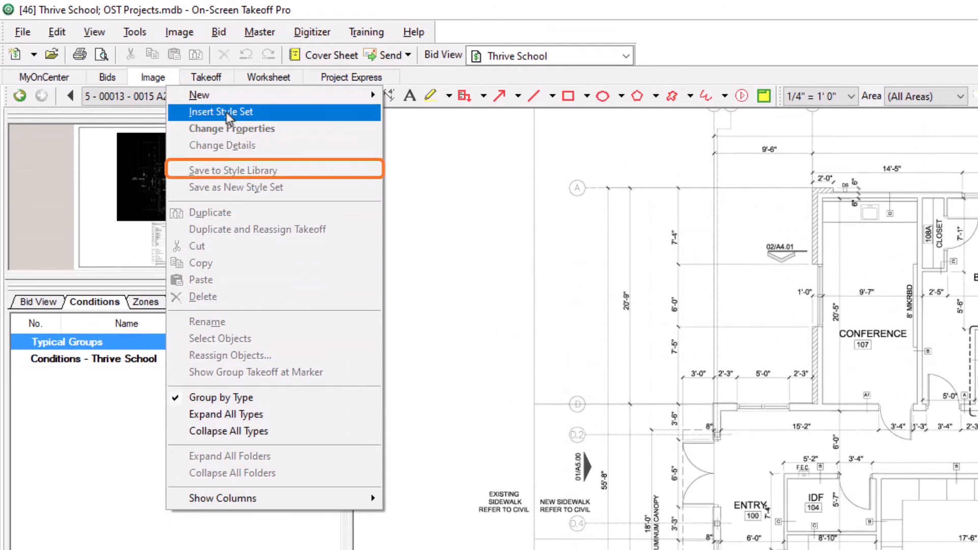
click(221, 112)
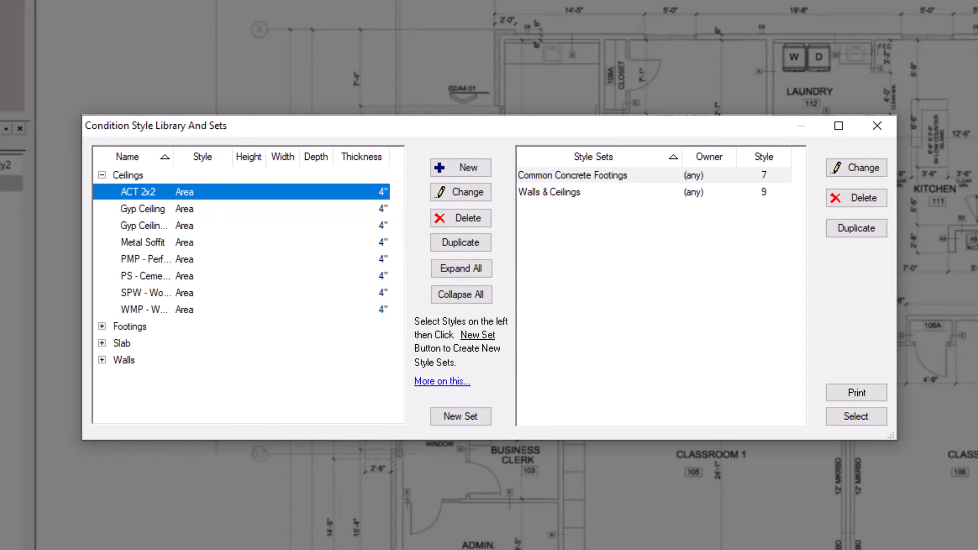
click(557, 195)
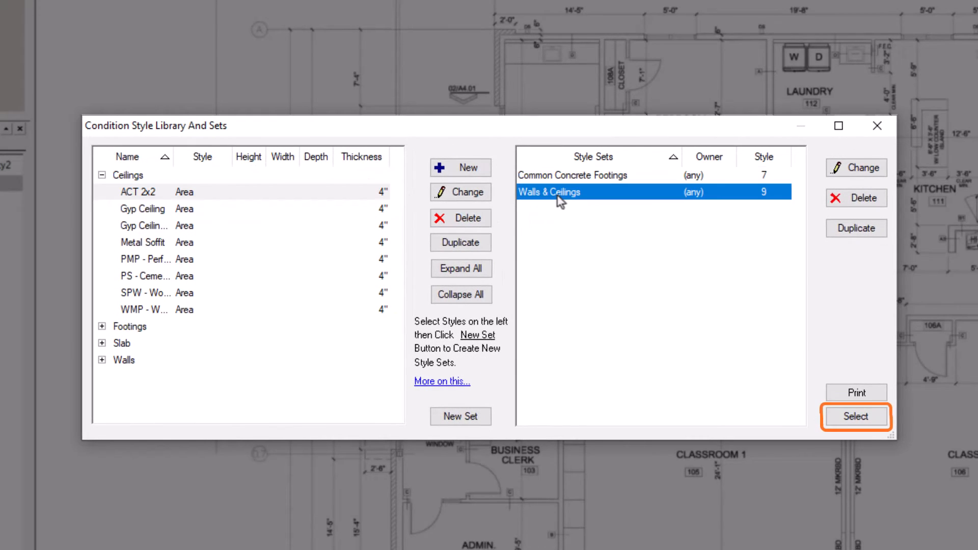
click(855, 417)
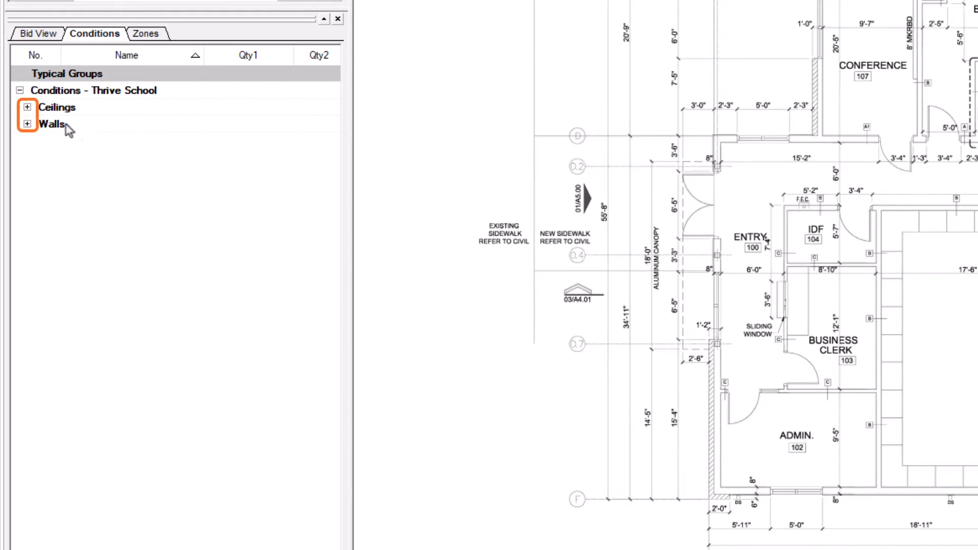
Expand all condition type groups to show the Gyp ceilings and Walls A1–A7
click(28, 108)
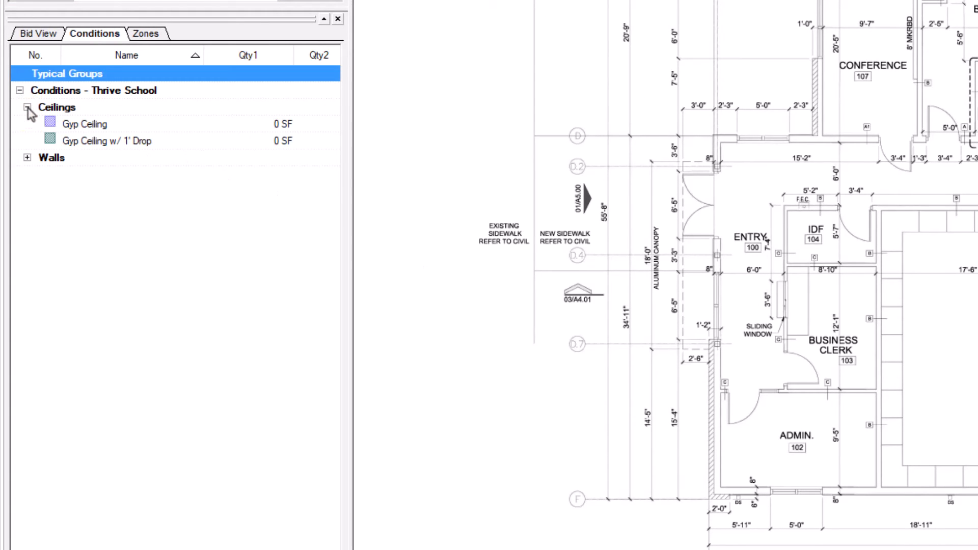
right_click(64, 109)
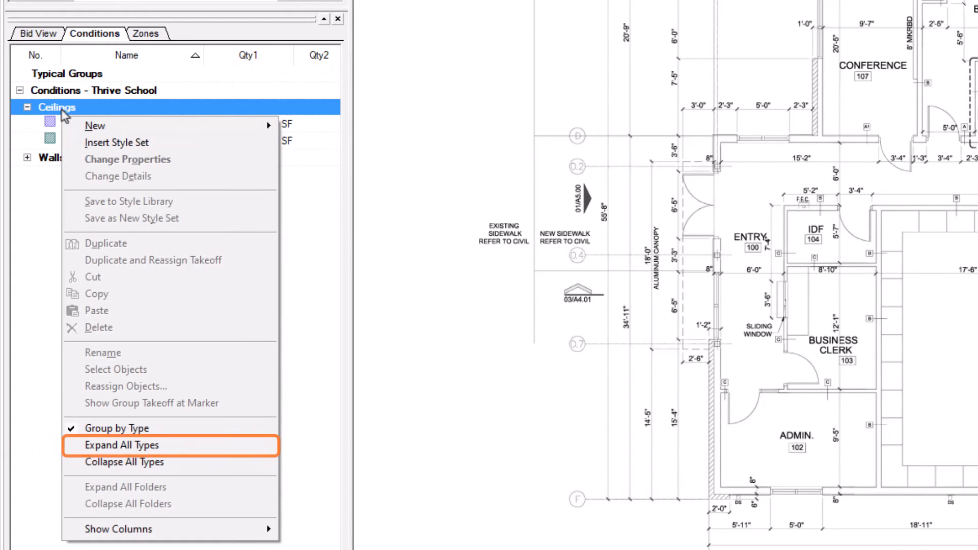
click(122, 445)
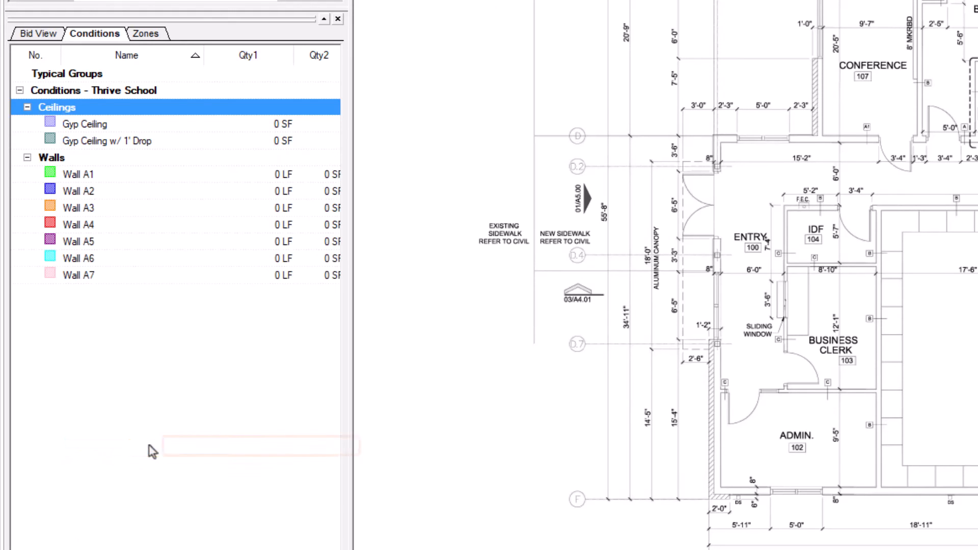